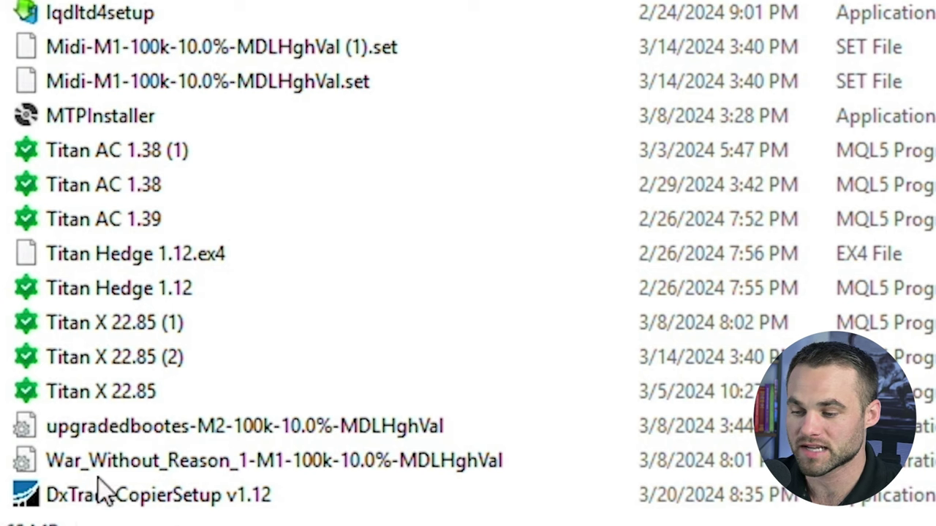
Step: Install the copier from DxTradeCopierSetup v1.12 into the C:\Program Files\Alpari MT52 terminal
double_click(155, 497)
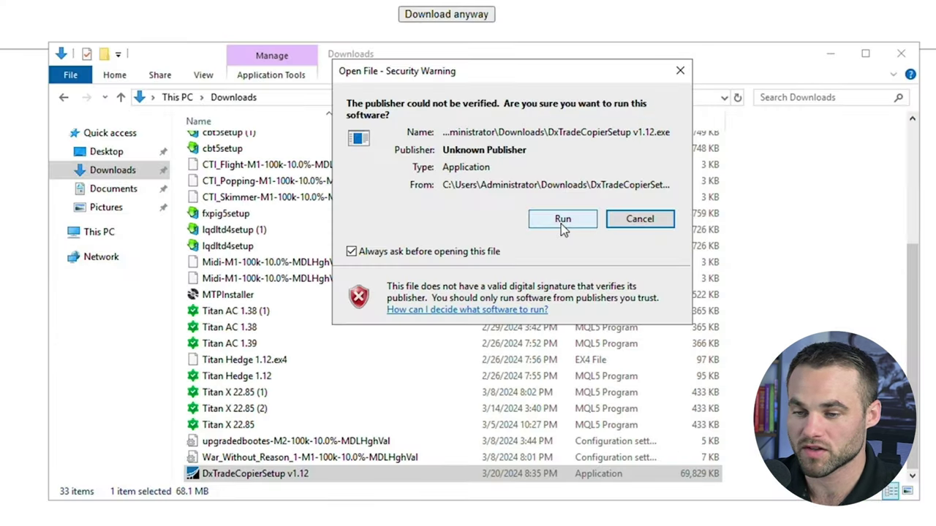
left_click(561, 218)
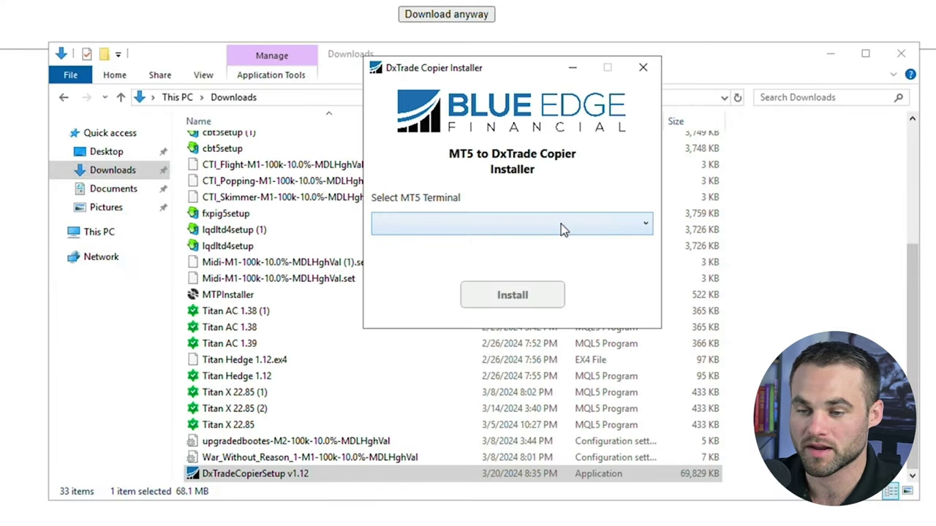
left_click(643, 227)
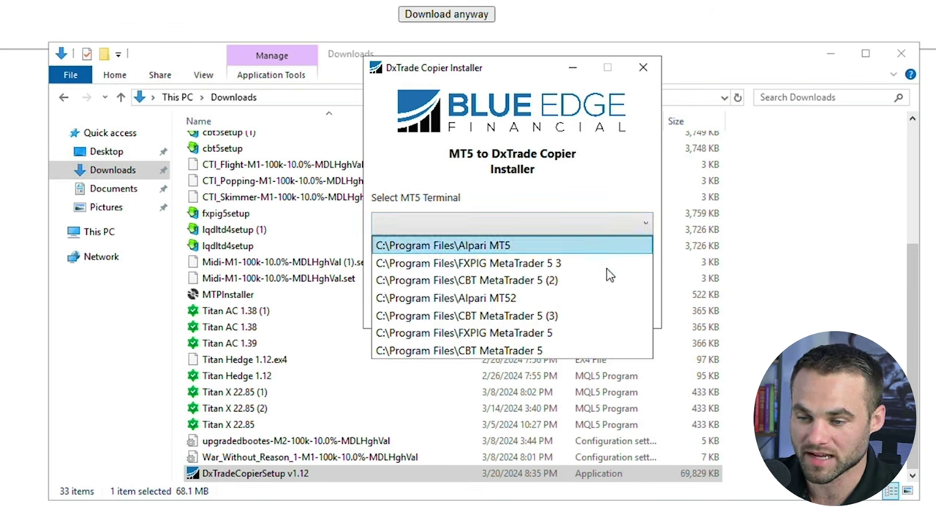
left_click(576, 301)
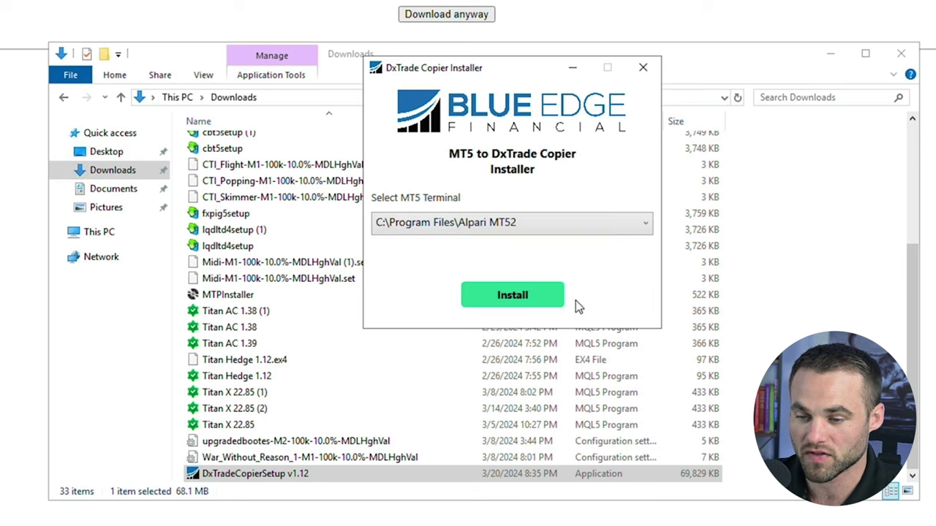
left_click(514, 300)
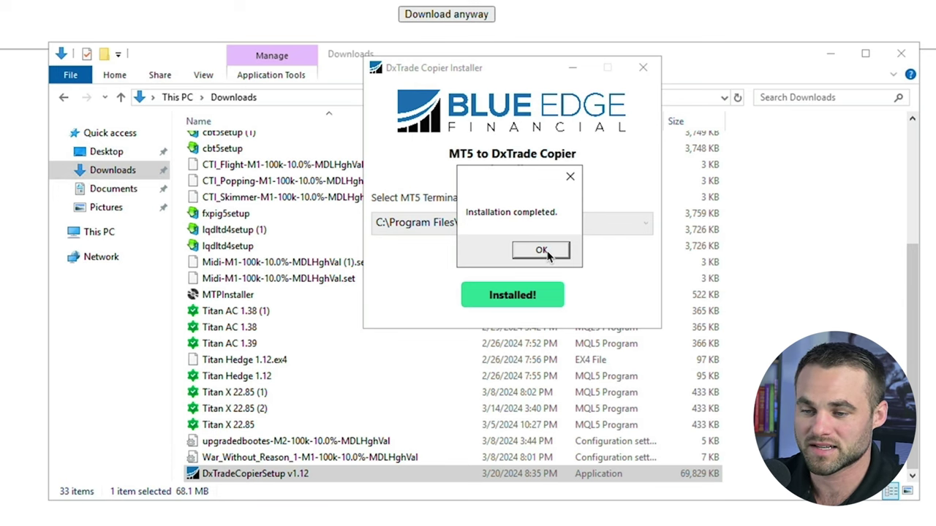
left_click(541, 251)
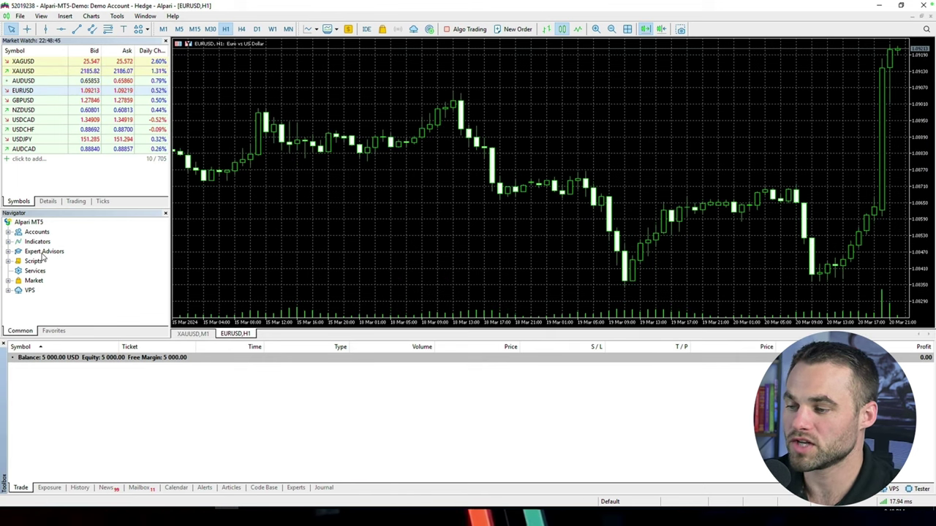
Step: Refresh and expand the Navigator's Expert Advisors list to reveal MT5 To DxTrade v1.12
right_click(45, 252)
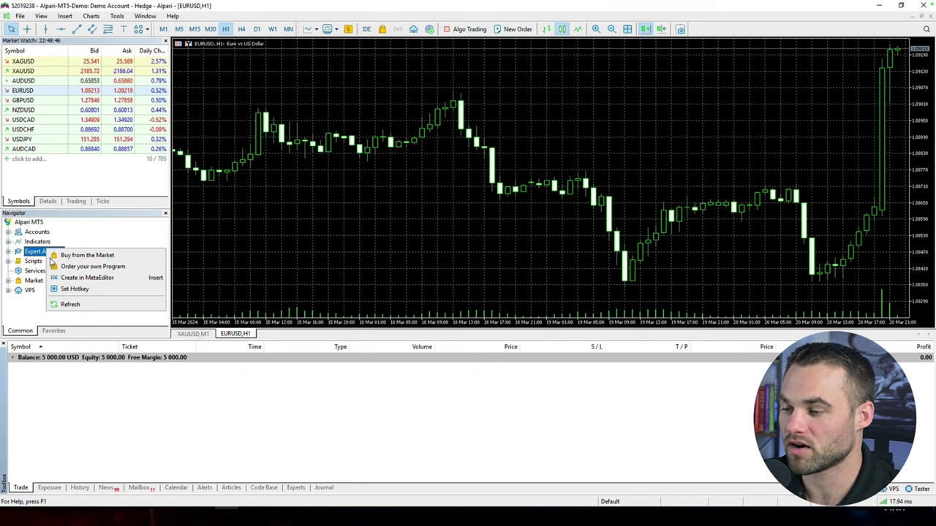
left_click(71, 305)
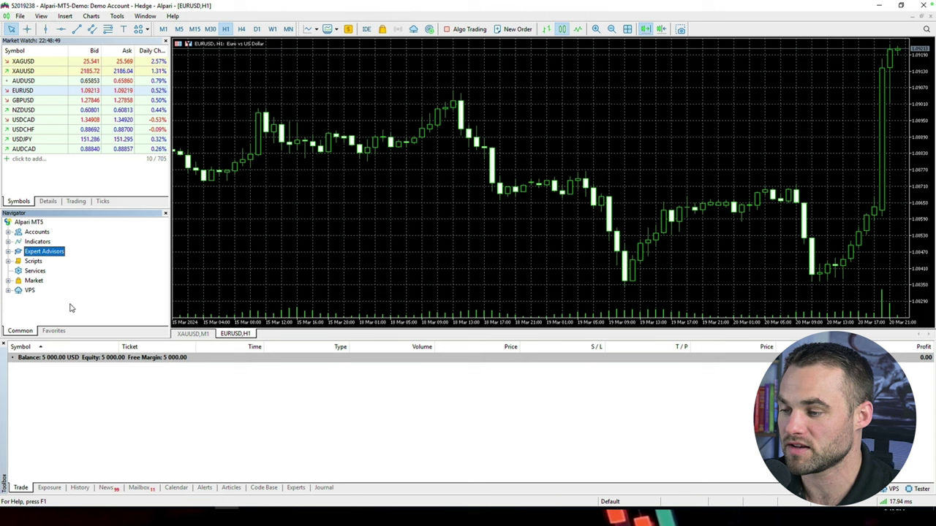
left_click(8, 251)
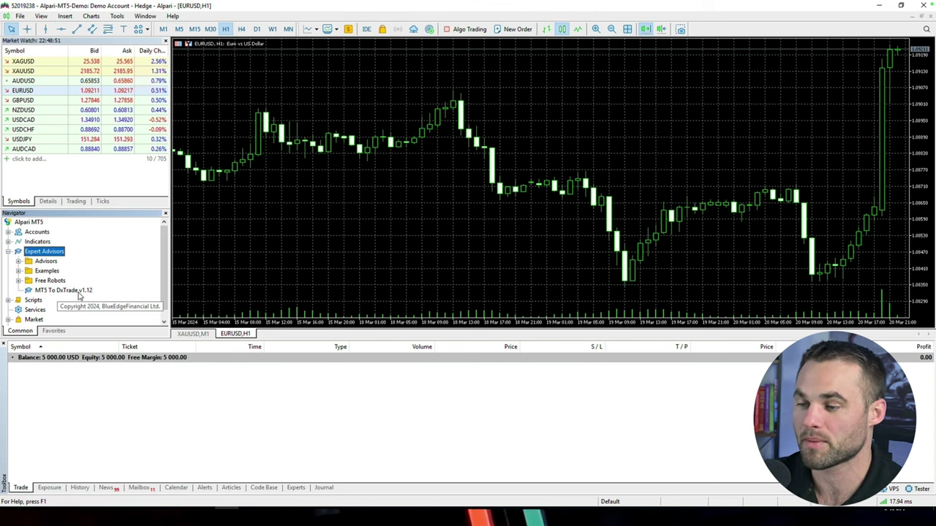
left_click(117, 16)
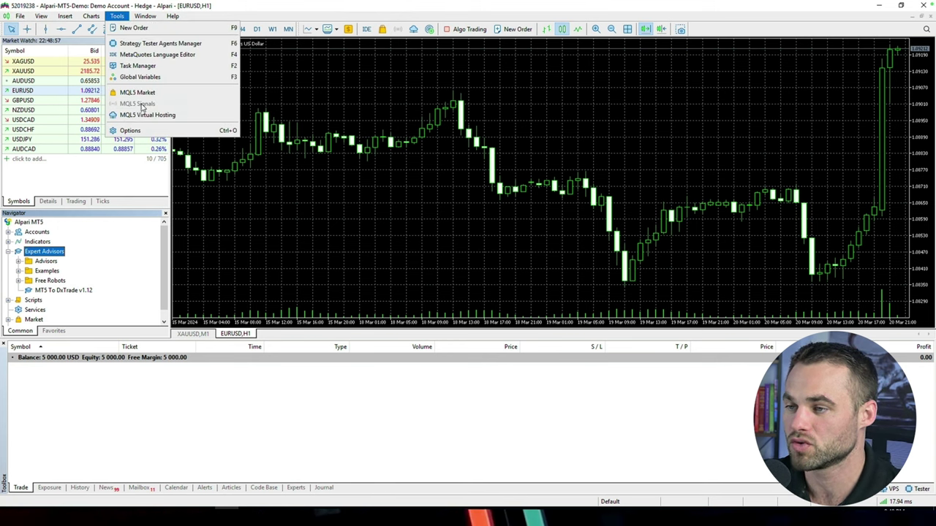
left_click(133, 131)
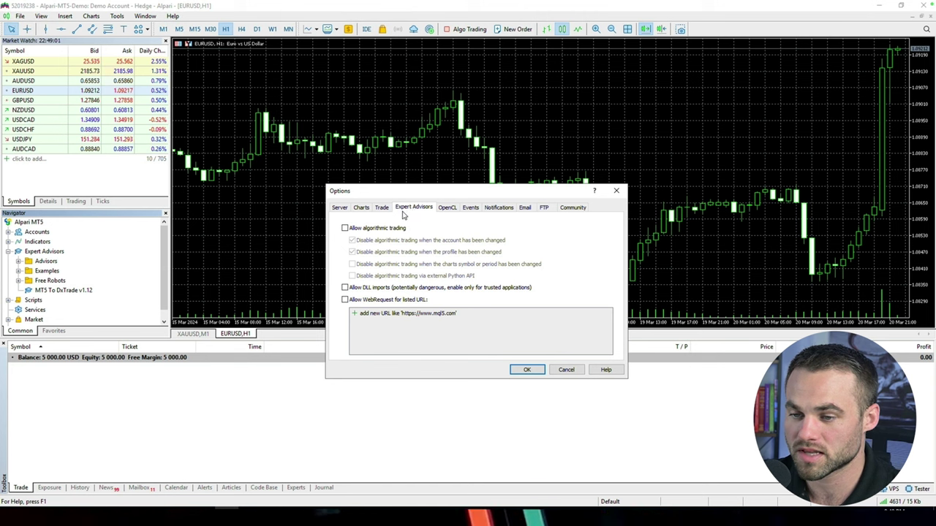
left_click(345, 229)
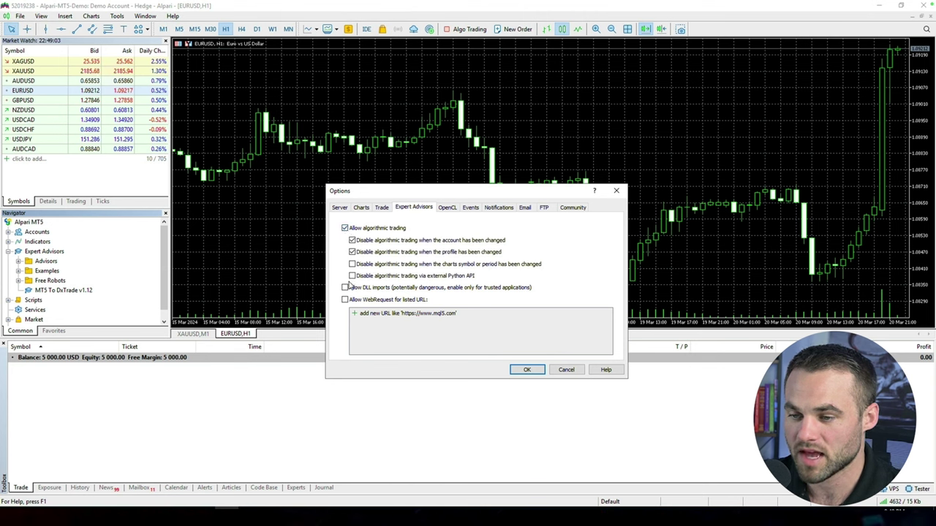
left_click(344, 287)
left_click(344, 300)
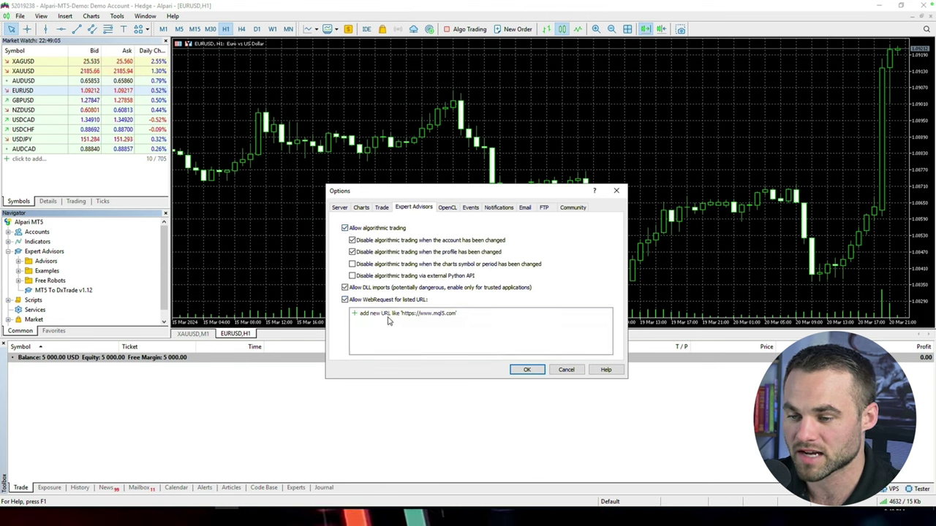
left_click(388, 314)
left_click(388, 314)
type("htt")
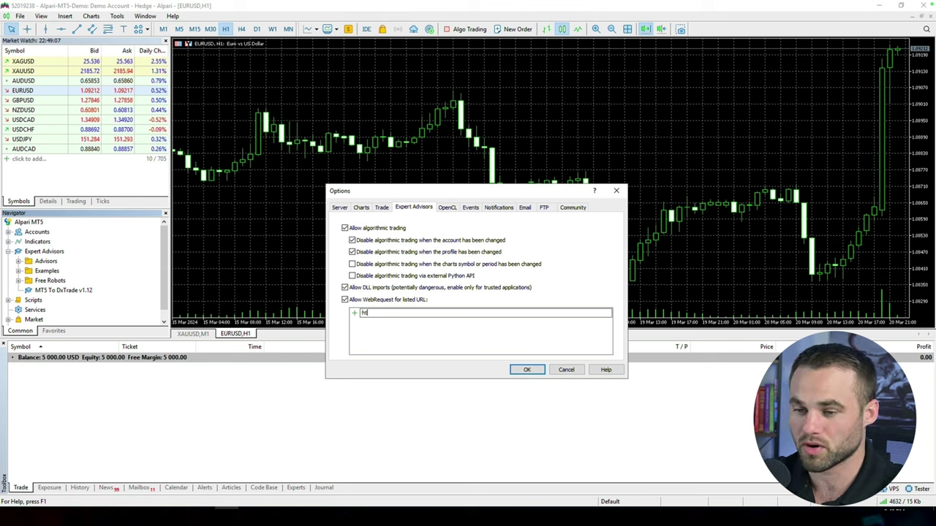
type("ps://")
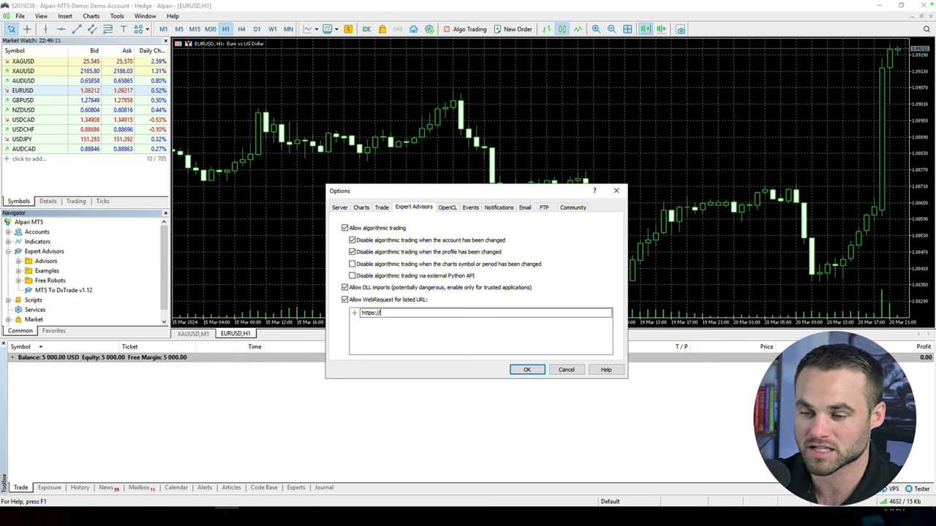
type("blueedgefinanc")
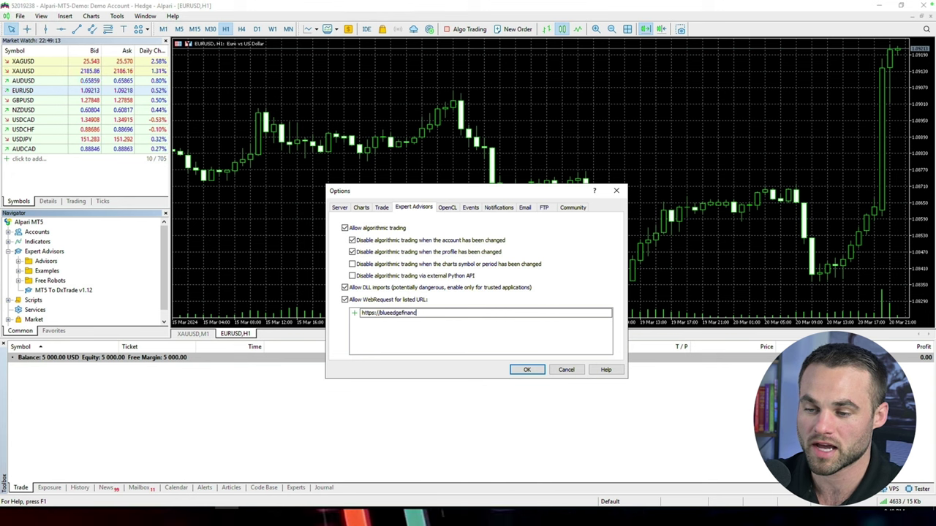
type("ial.com")
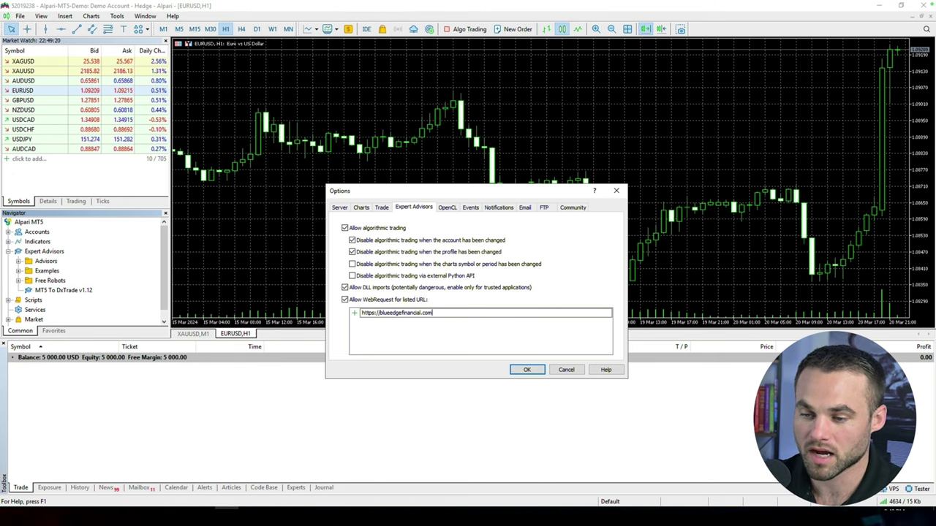
type("/")
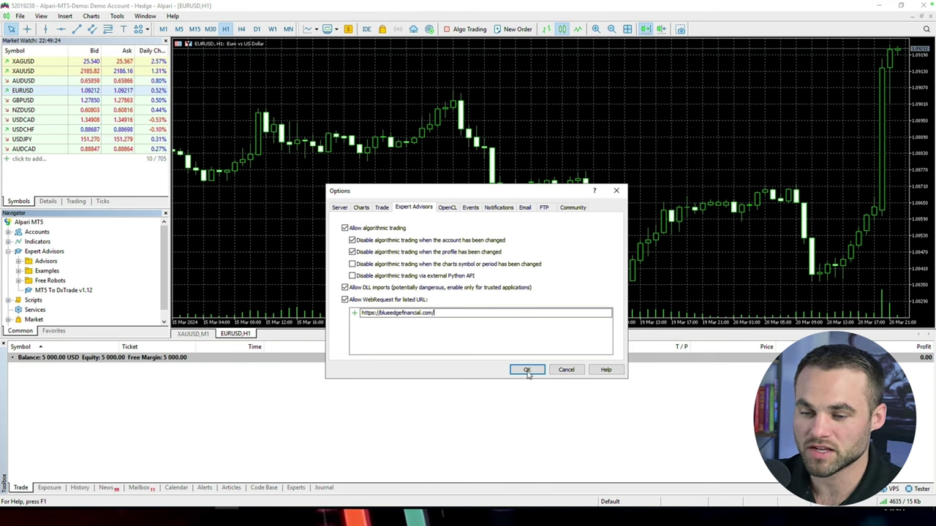
left_click(527, 370)
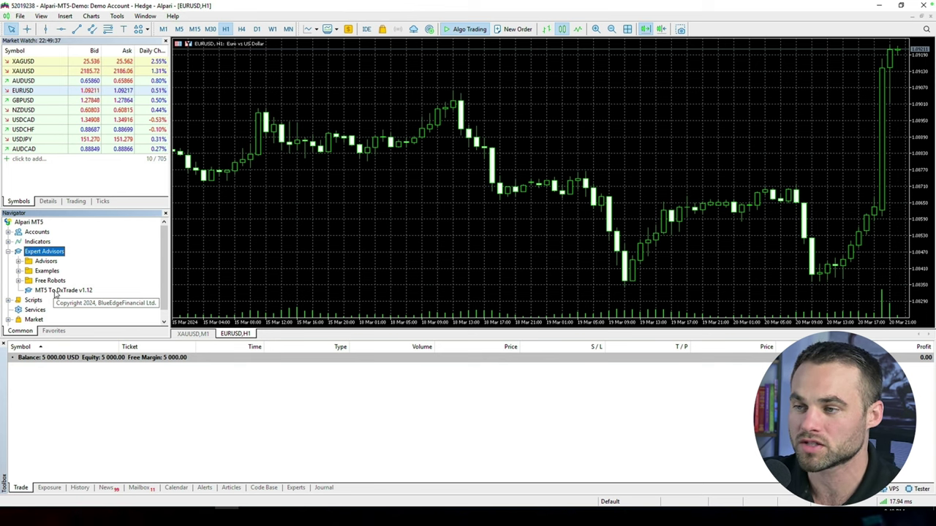
Step: Drag the MT5 To DxTrade v1.12 expert onto the EURUSD H1 chart
left_click(192, 333)
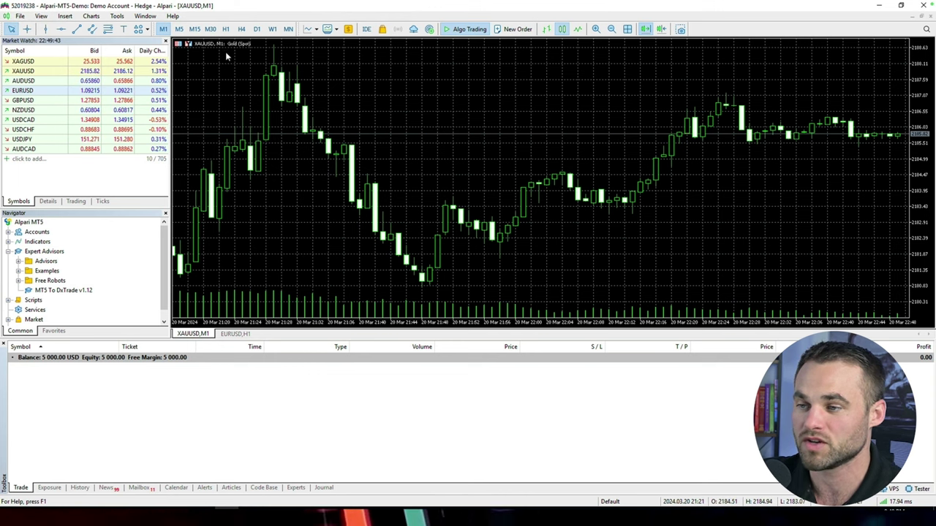
left_click(235, 334)
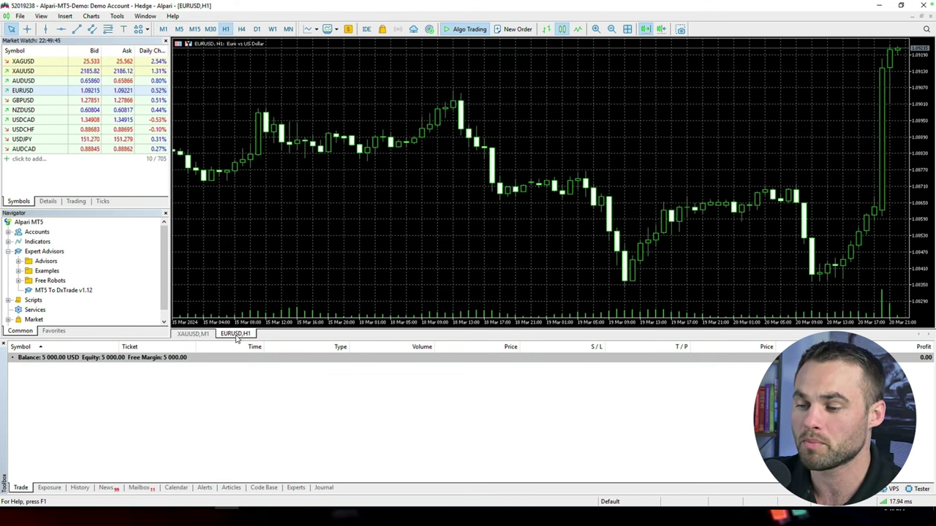
left_click(57, 291)
left_click_drag(58, 291, 378, 198)
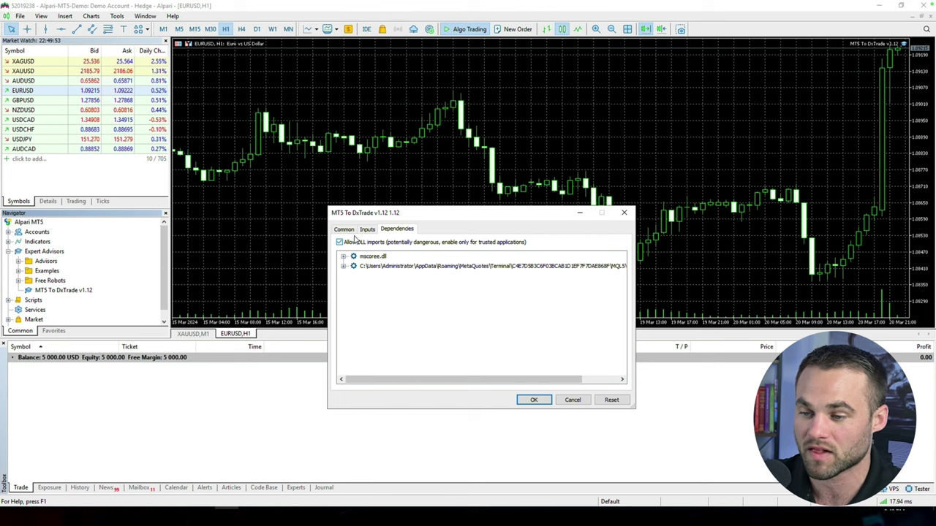
Step: Review the copier's algo-trading permission and Server, Username, Password inputs, then start it on EURUSD H1
left_click(345, 230)
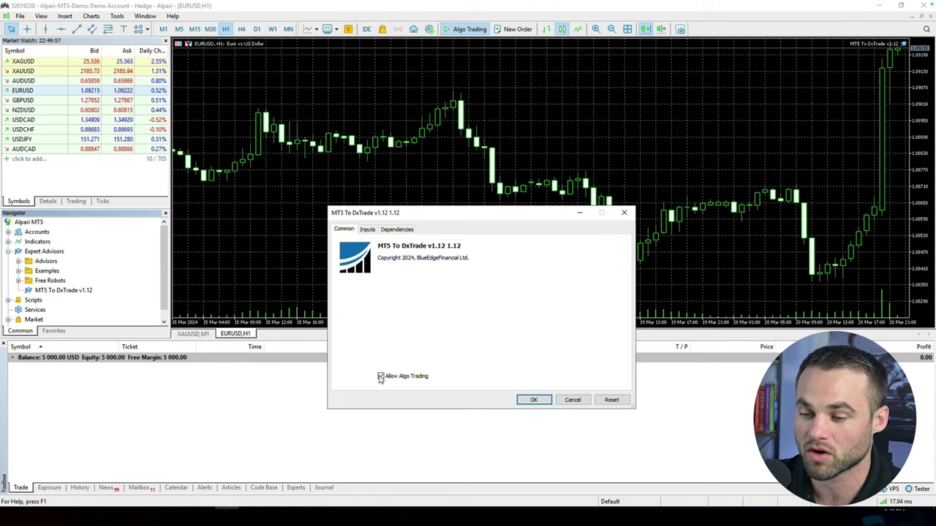
left_click(368, 230)
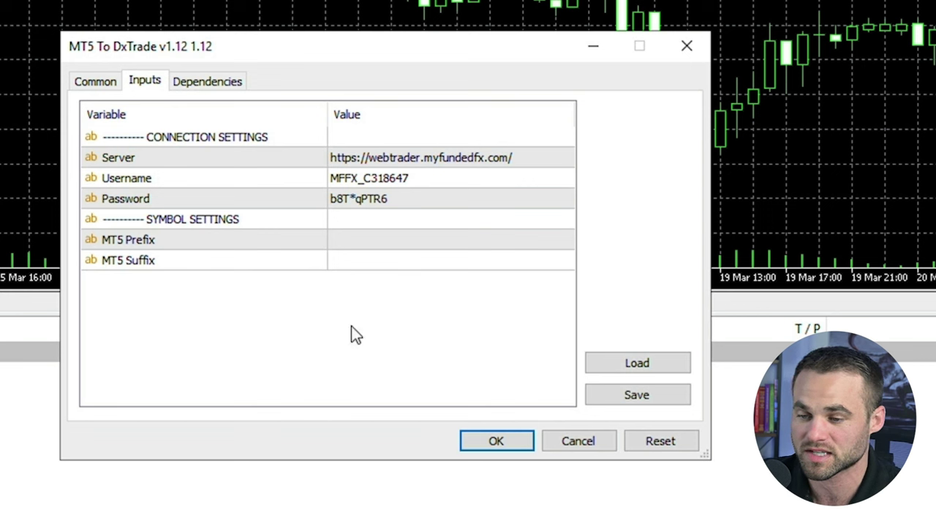
left_click(482, 384)
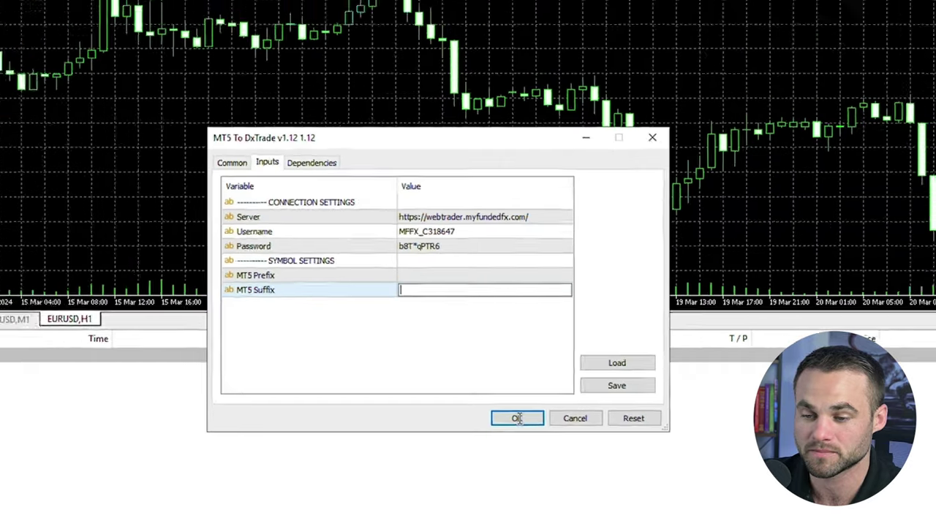
left_click(496, 441)
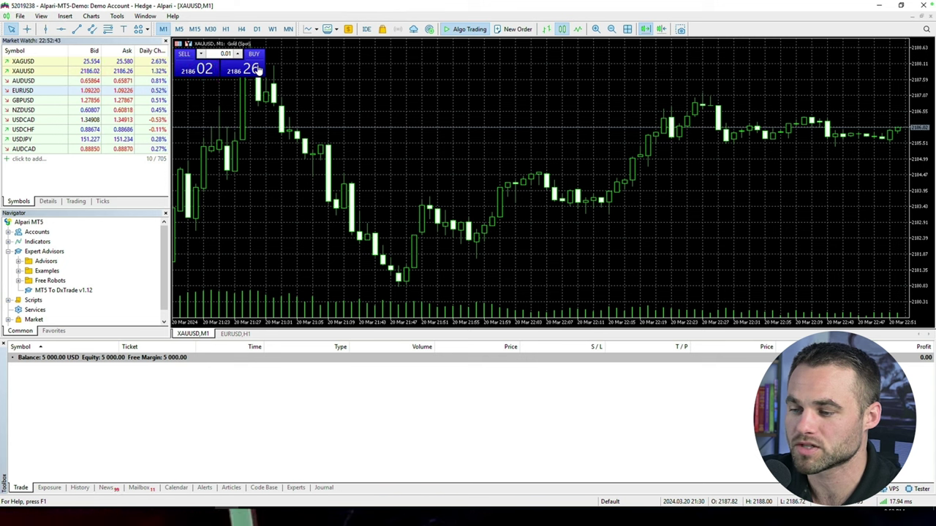
Step: Enable one-click trading, buy 0.01 lots of XAUUSD, and check the copy in DxTrade
left_click(255, 69)
left_click(424, 322)
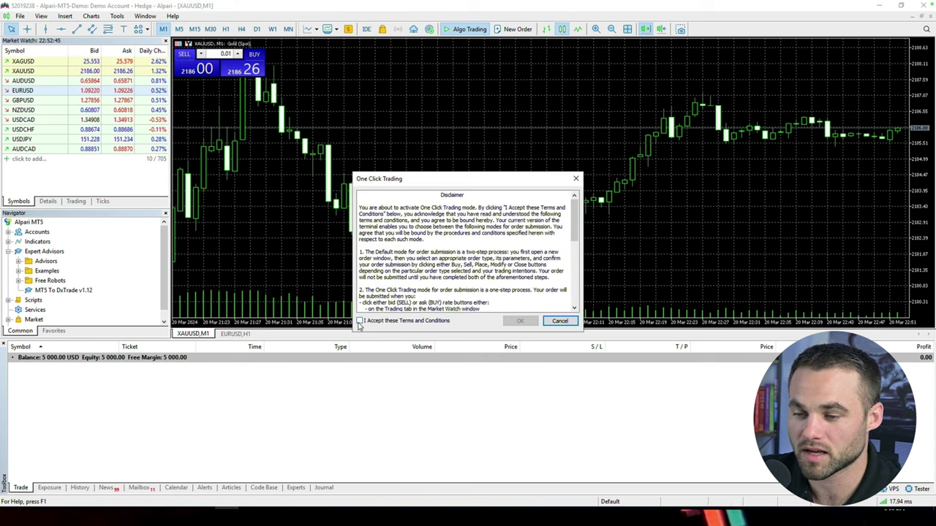
left_click(519, 321)
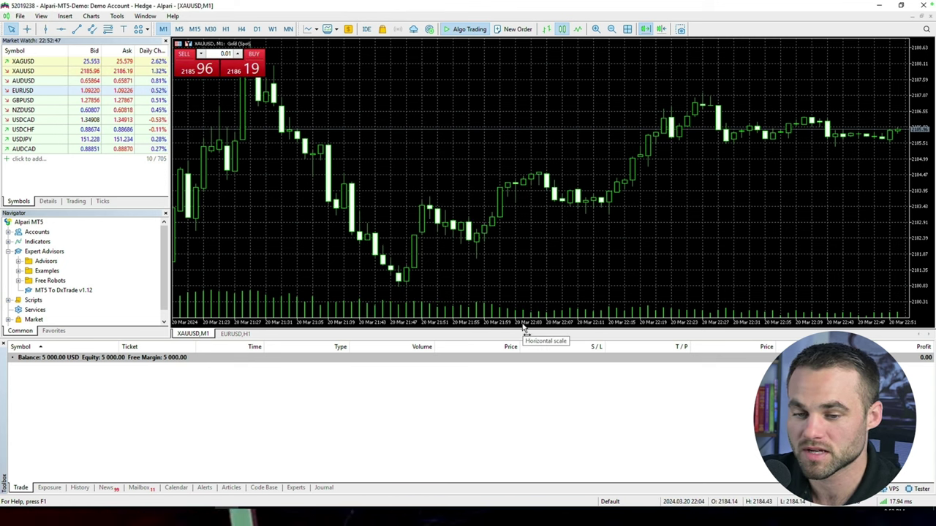
left_click(254, 69)
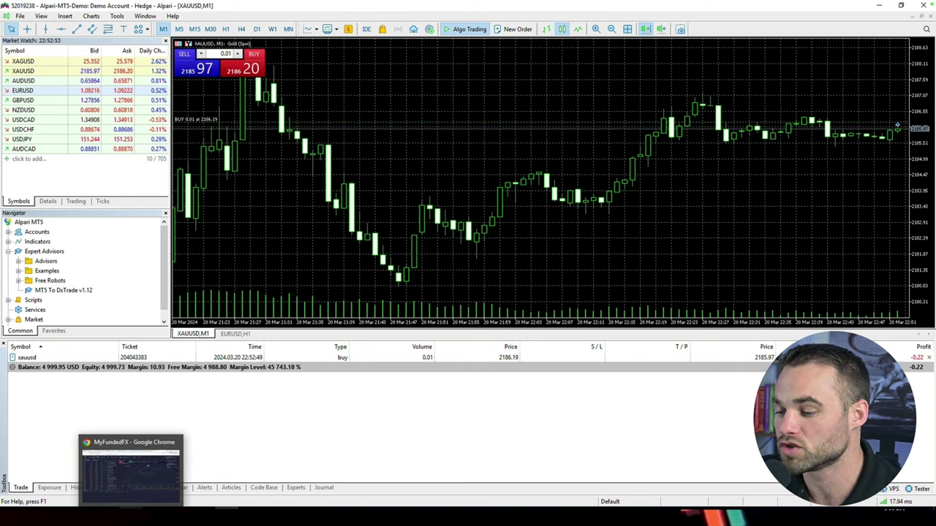
left_click(131, 475)
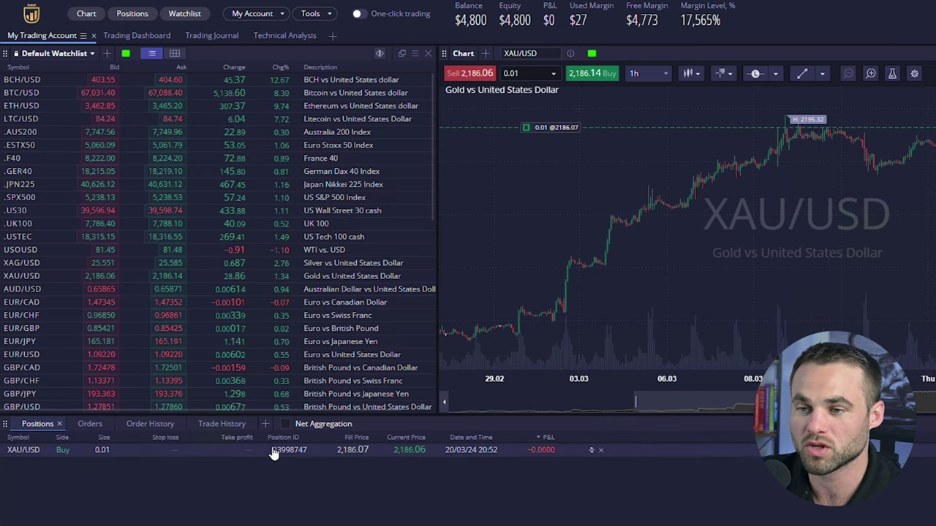
Step: Back in MetaTrader 5, close the 0.01-lot XAUUSD buy position
key("alt+Tab")
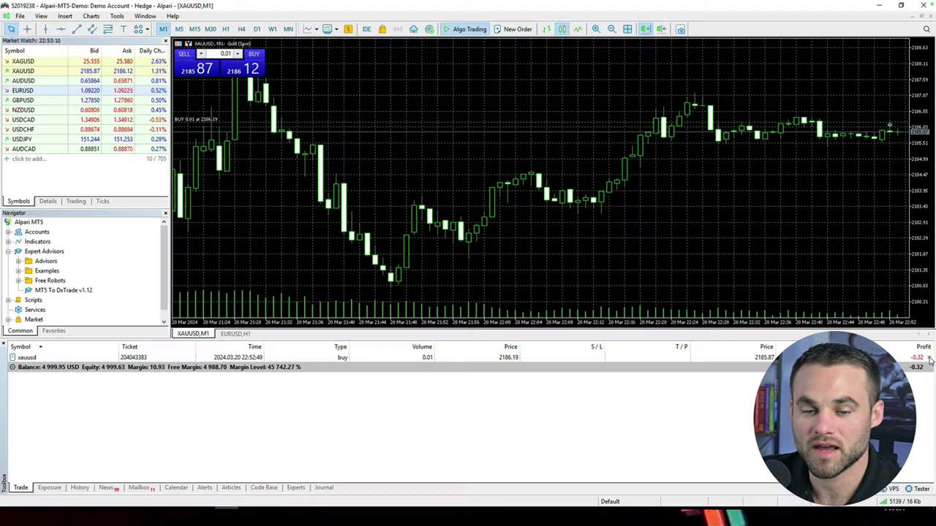
left_click(926, 357)
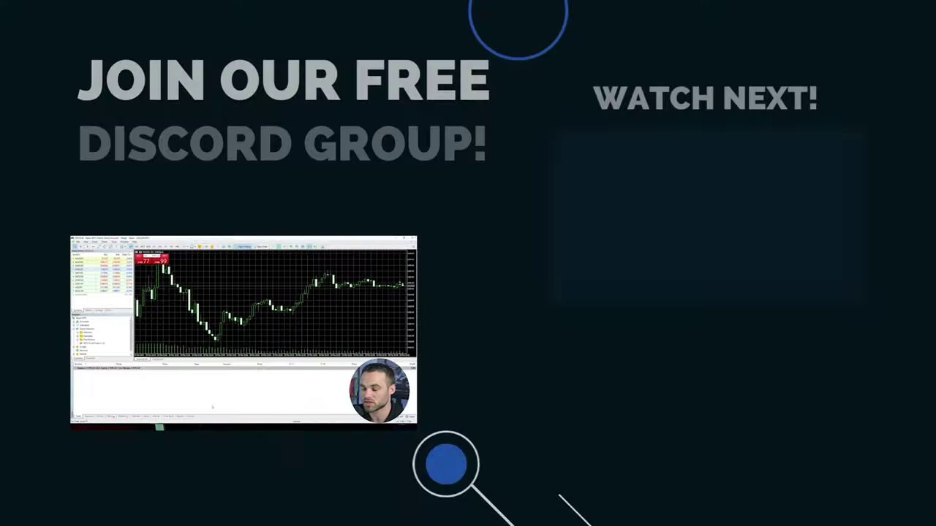